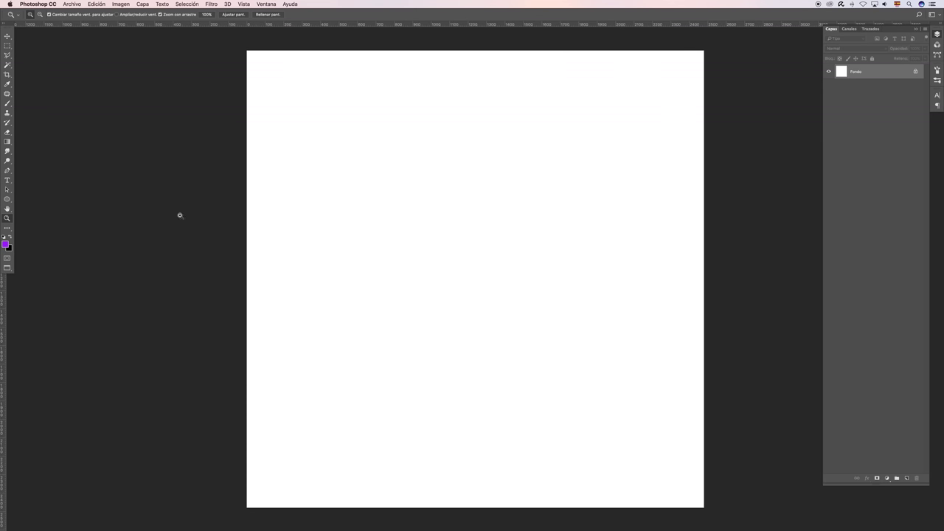
Create a new text layer, Capa 1, near the top centre of the white page.
click(7, 181)
click(438, 105)
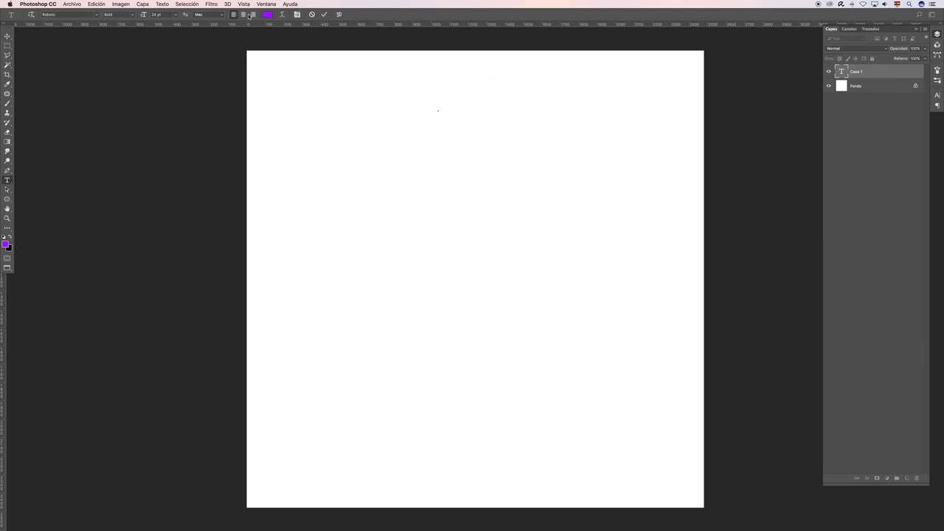
click(270, 15)
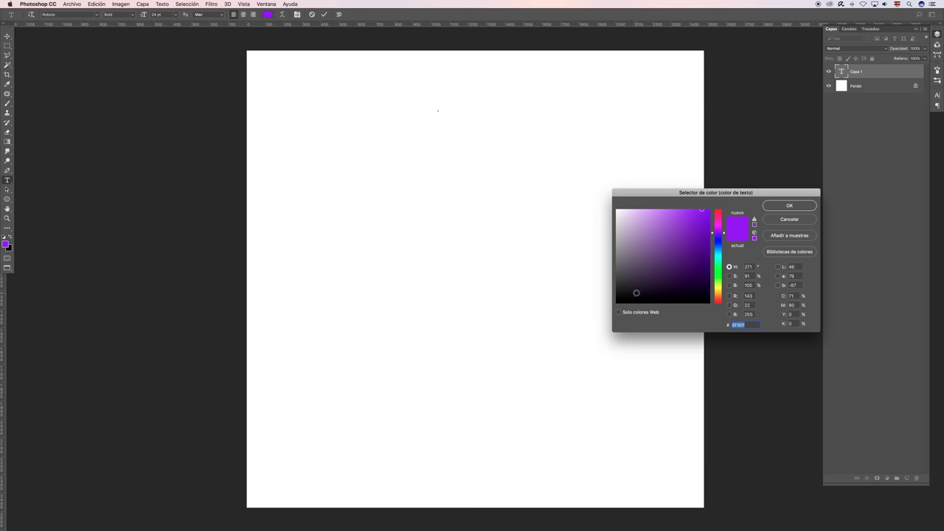
Set the text colour to near-black, then type and commit the word 'Heading'.
drag(637, 293, 601, 293)
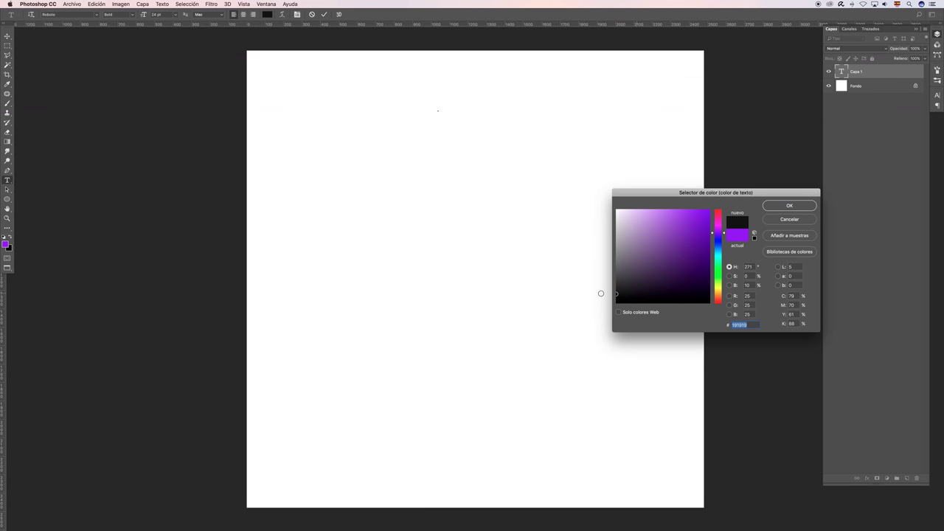
click(787, 206)
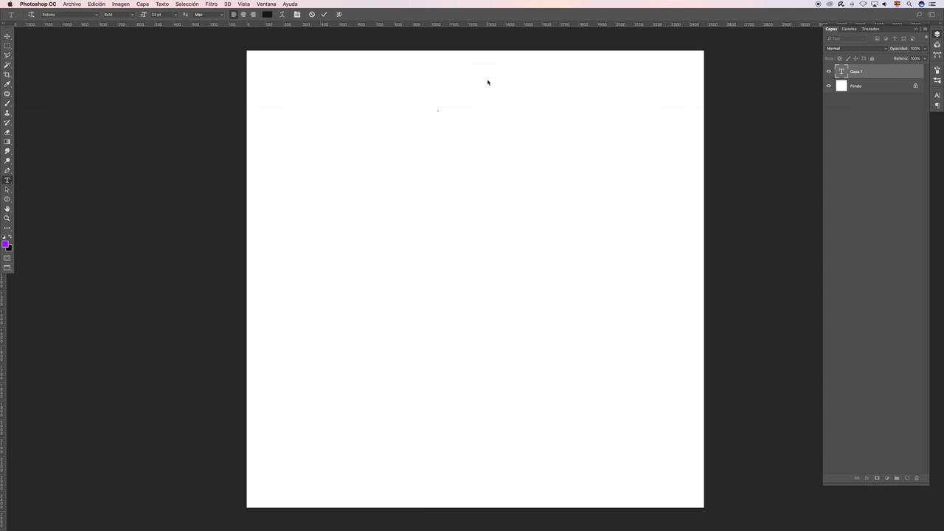
text(T)
text(i)
key(BackSpace)
key(BackSpace)
text(Heading)
click(325, 14)
Reposition the Heading text slightly on the page with the Move tool and free transform.
click(8, 37)
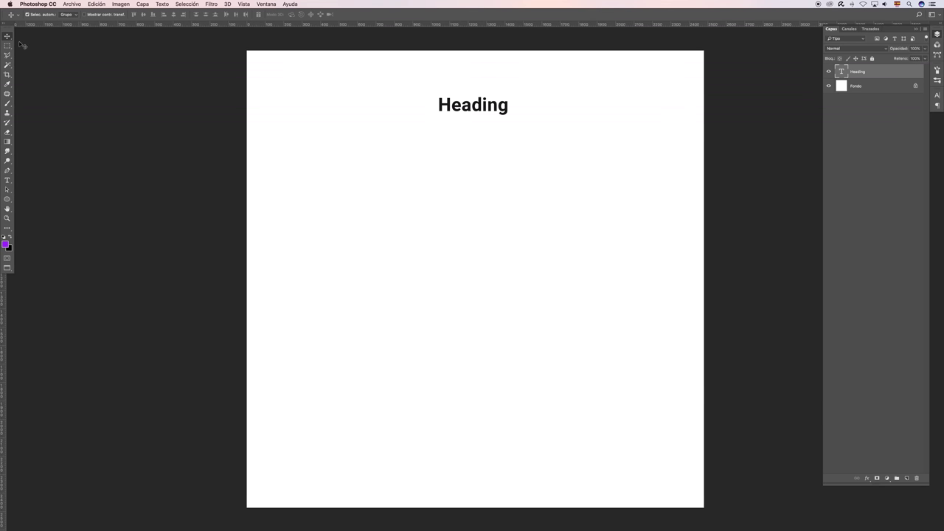
drag(479, 108, 460, 116)
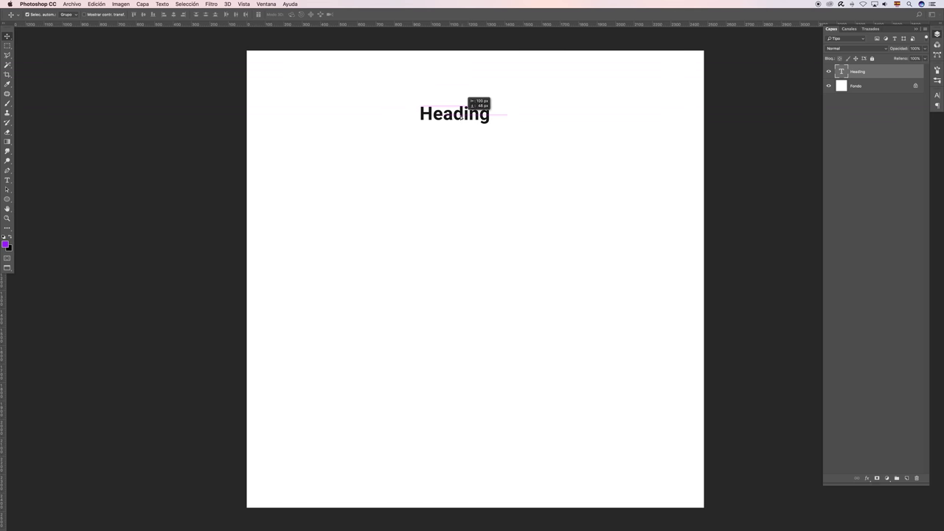
drag(461, 116, 470, 122)
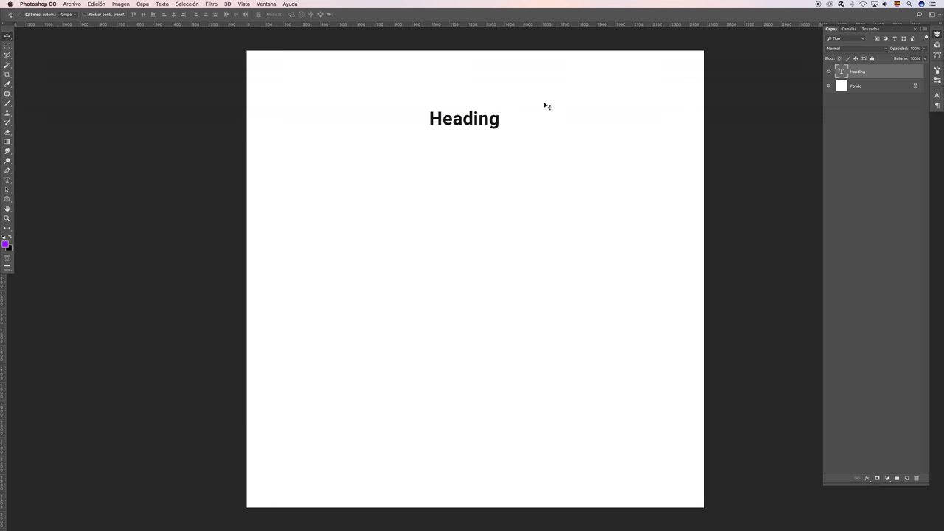
key(ctrl+z)
key(ctrl+t)
drag(501, 123, 506, 116)
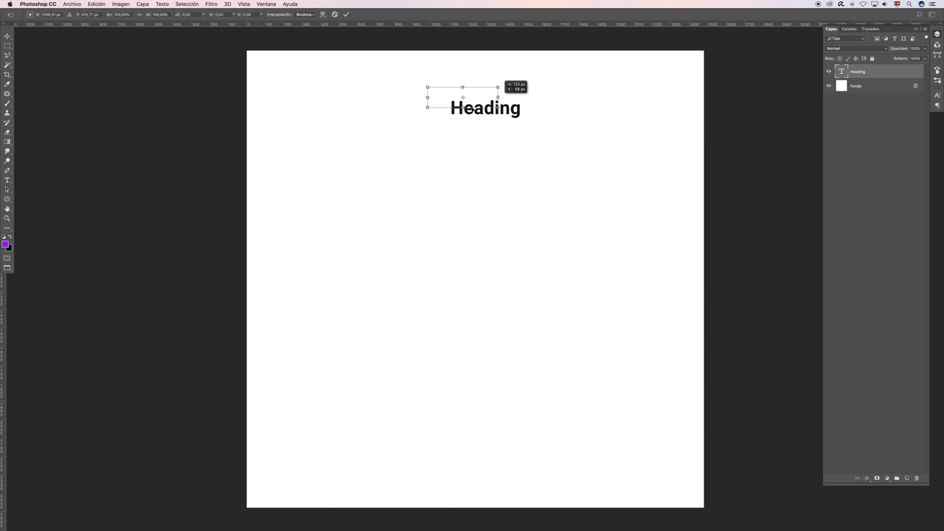
drag(507, 116, 508, 134)
Scale Heading to about 335%, centre it horizontally, and select its text.
key(ctrl+0)
key(ctrl+minus)
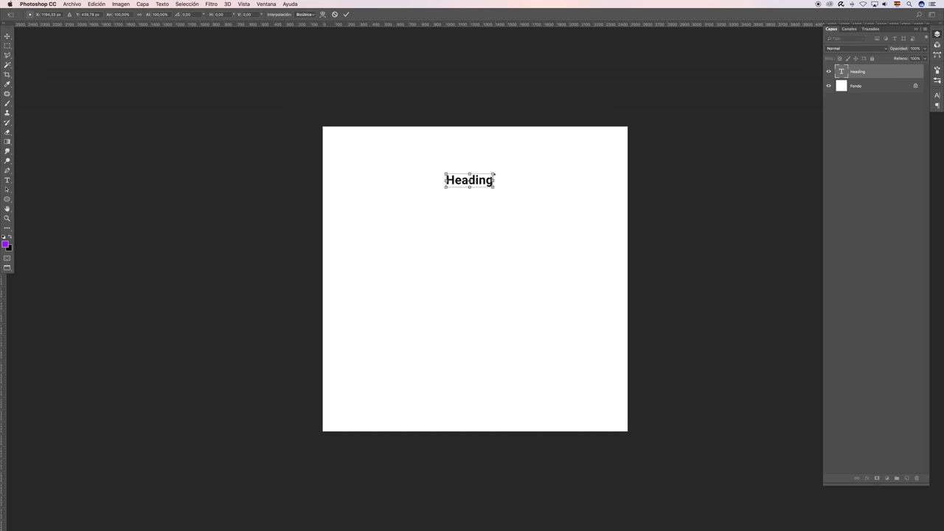
drag(494, 174, 543, 131)
drag(514, 181, 524, 178)
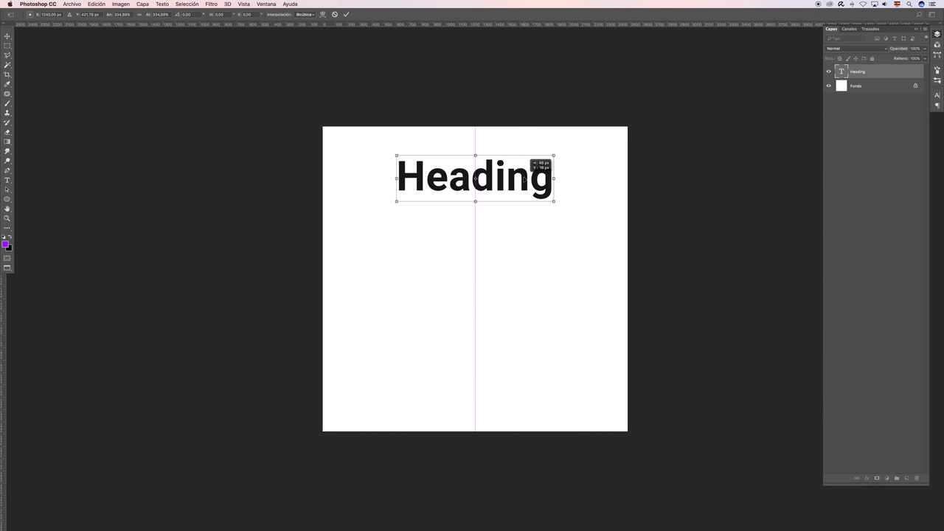
key(Return)
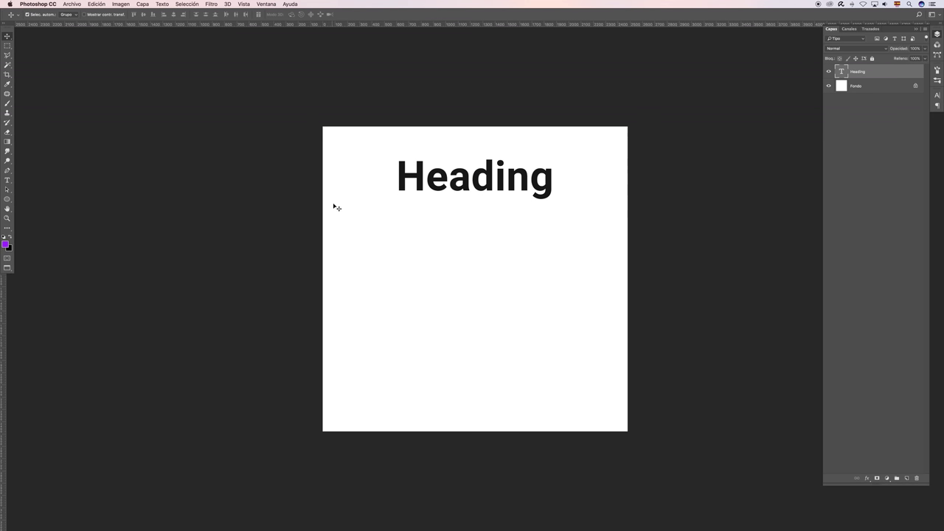
key(t)
drag(398, 177, 574, 173)
Lower the Heading font size toward 54.37 pt and remove stray characters typed after it.
double_click(438, 175)
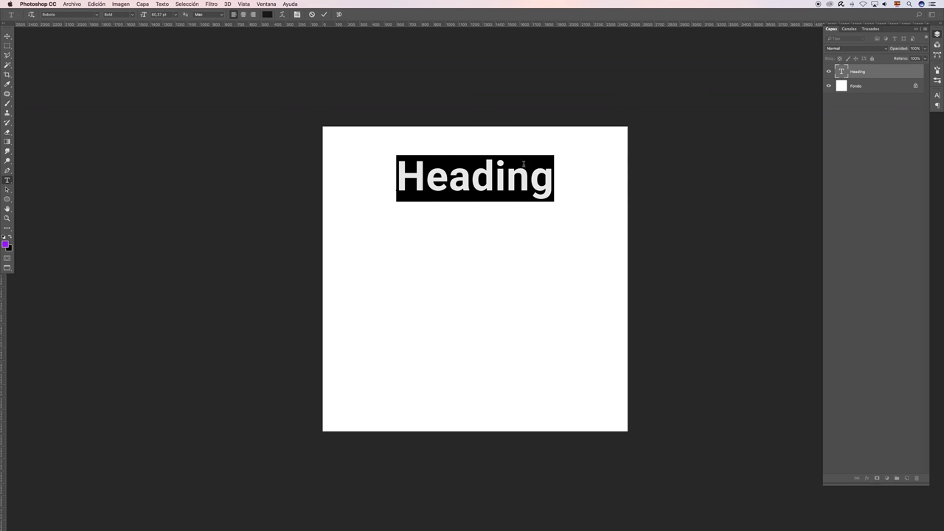
click(156, 14)
key(Down)
key(Down)
key(Down)
key(Down)
key(Down)
key(Down)
key(Down)
key(Down)
key(Down)
key(Down)
key(Down)
key(Down)
key(Down)
key(Down)
key(Down)
click(498, 170)
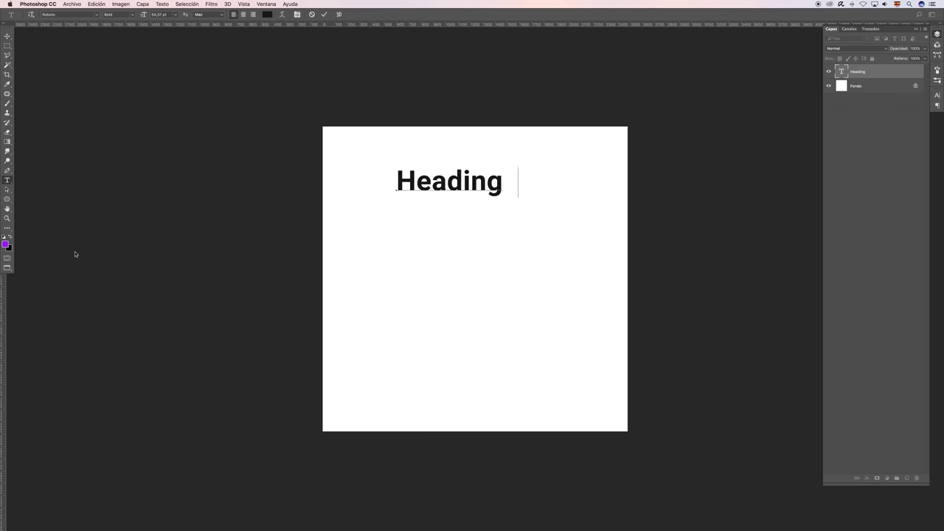
text(kashdjshx)
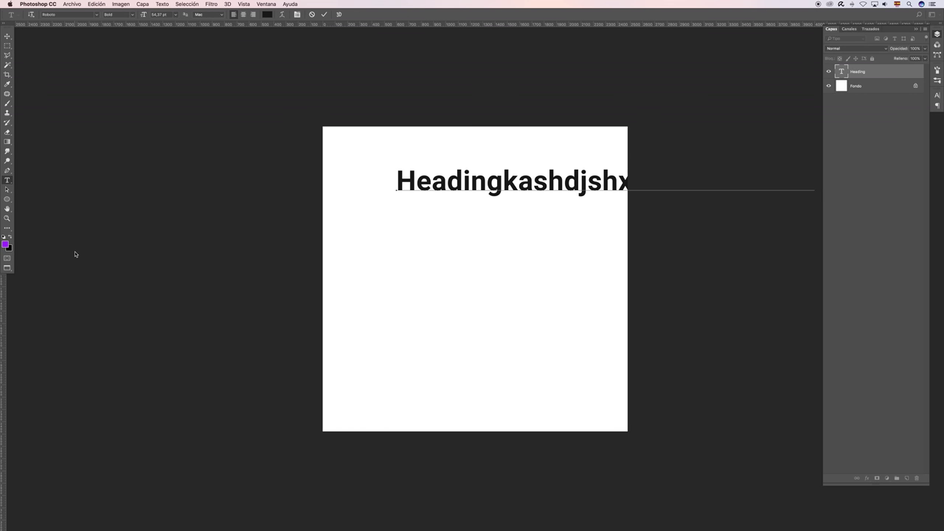
key(BackSpace)
key(BackSpace)
key(BackSpace)
key(BackSpace)
key(BackSpace)
key(BackSpace)
key(BackSpace)
key(BackSpace)
key(BackSpace)
key(BackSpace)
key(BackSpace)
key(BackSpace)
key(BackSpace)
key(BackSpace)
key(BackSpace)
key(BackSpace)
key(BackSpace)
key(BackSpace)
text(g)
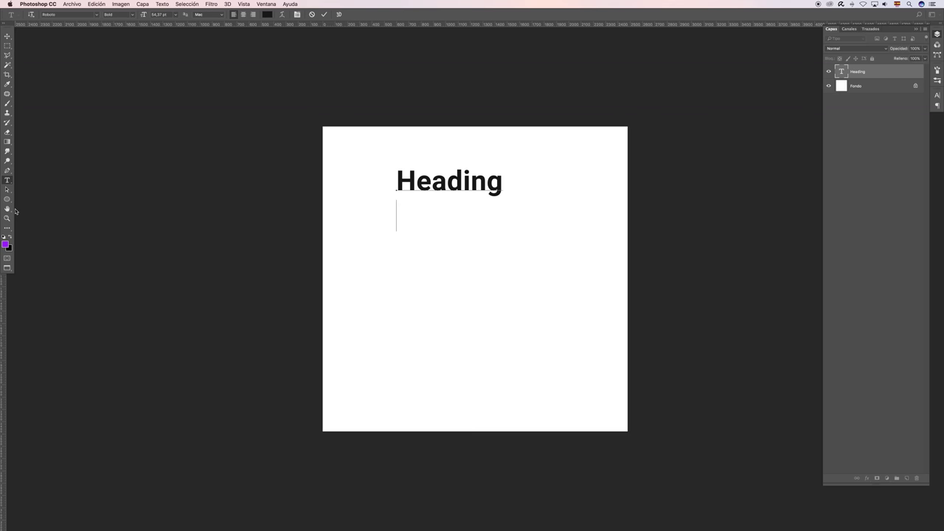
Add two trial 'texto' lines below Heading, delete them, and commit the single-line heading.
key(Return)
text(texto)
key(Return)
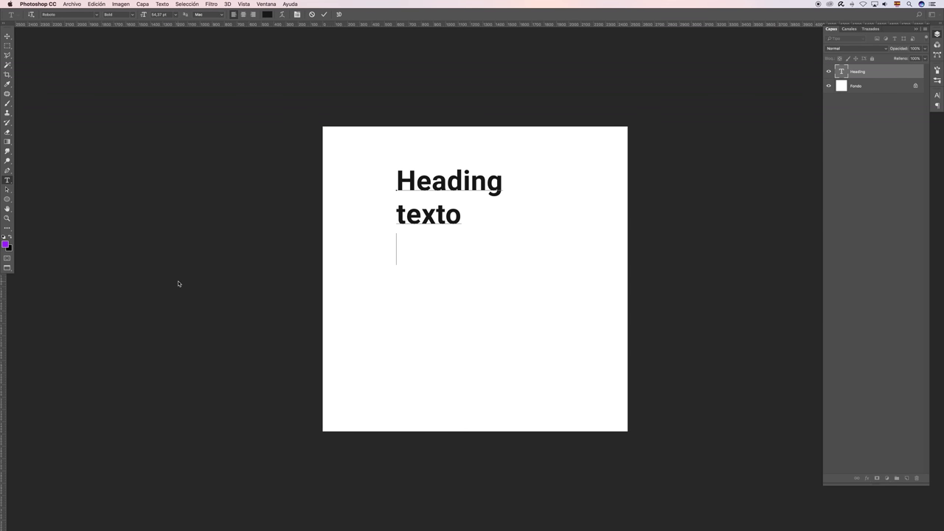
text(texto)
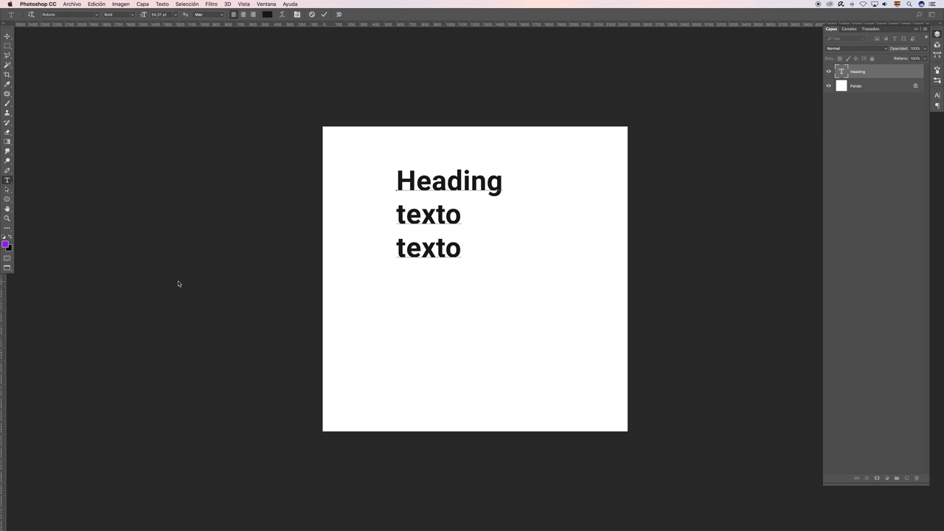
text(jsxjks)
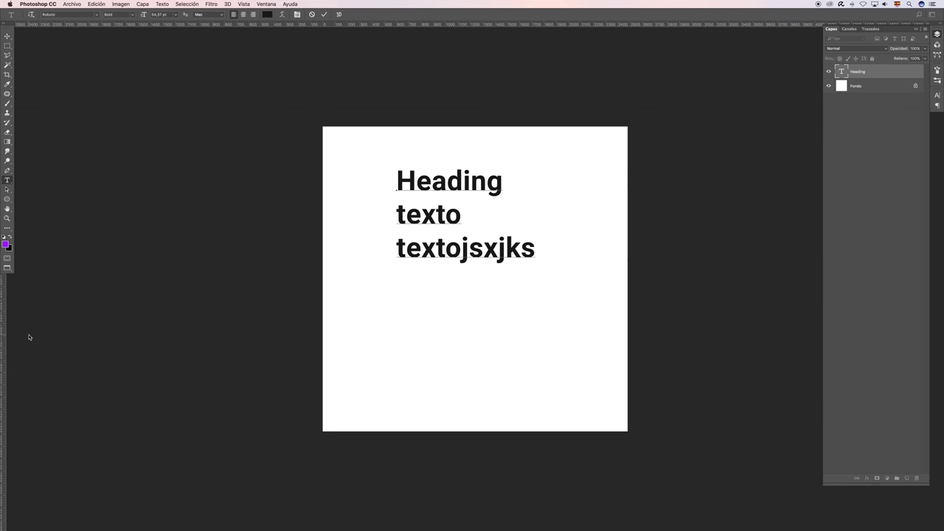
key(shift+Left)
key(shift+Left)
key(shift+Left)
key(shift+Left)
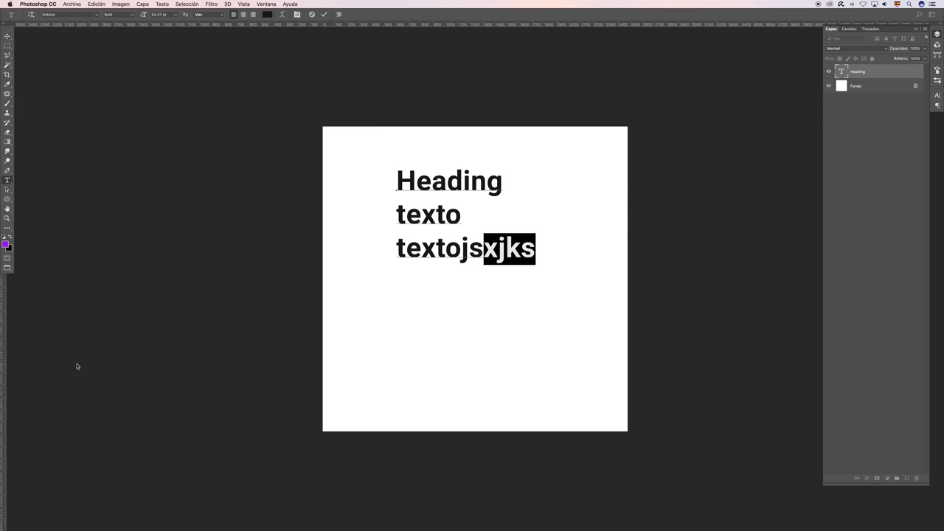
key(shift+Left)
key(shift+Left)
key(shift+Left)
key(shift+Left)
key(shift+Left)
key(shift+Left)
key(shift+Left)
key(shift+Left)
key(shift+Left)
key(shift+Left)
key(shift+Left)
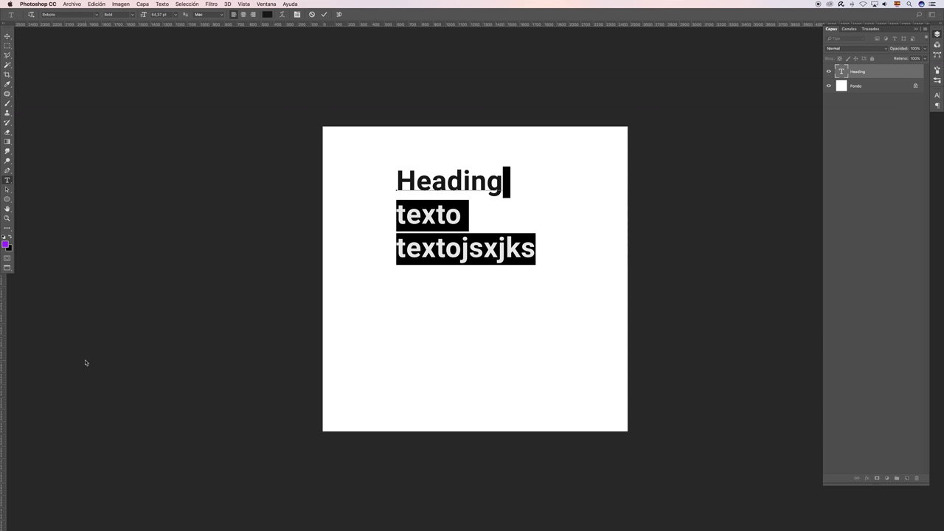
key(BackSpace)
click(325, 14)
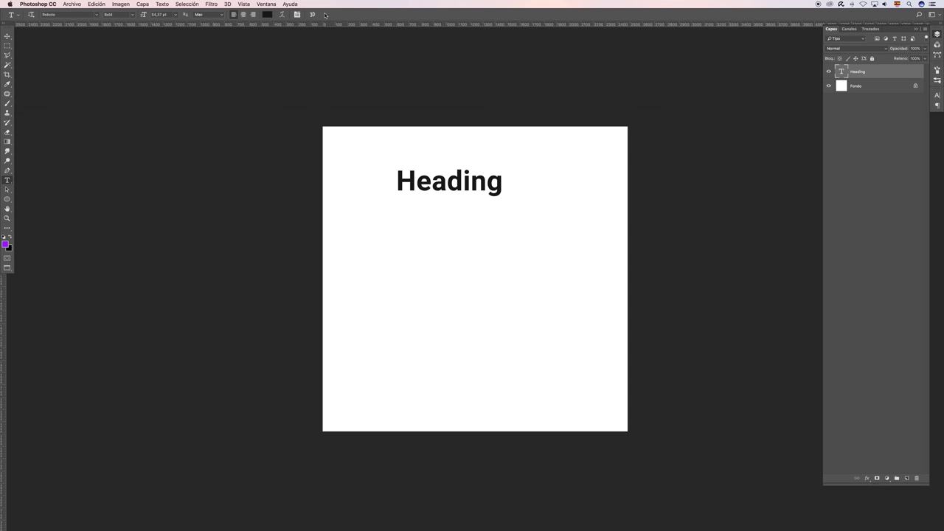
click(8, 36)
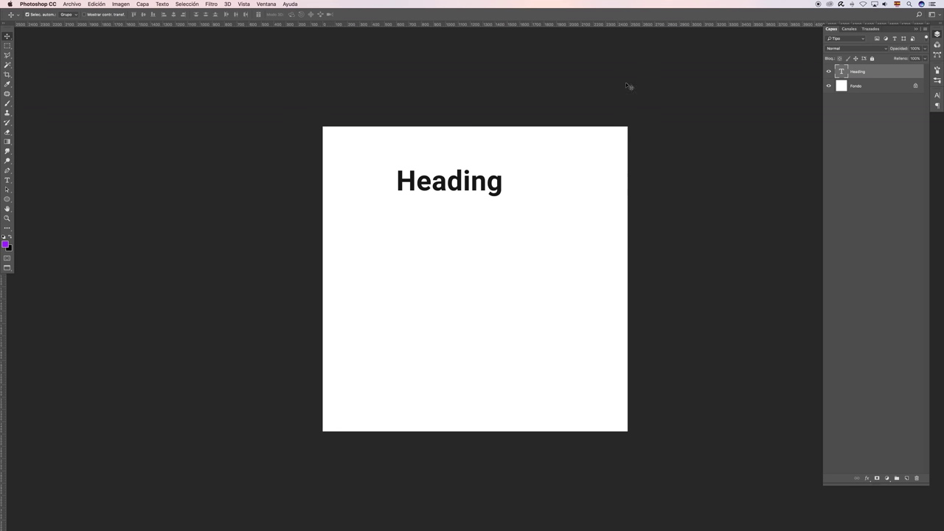
Draw a paragraph text box below the heading.
click(8, 179)
drag(362, 232, 592, 374)
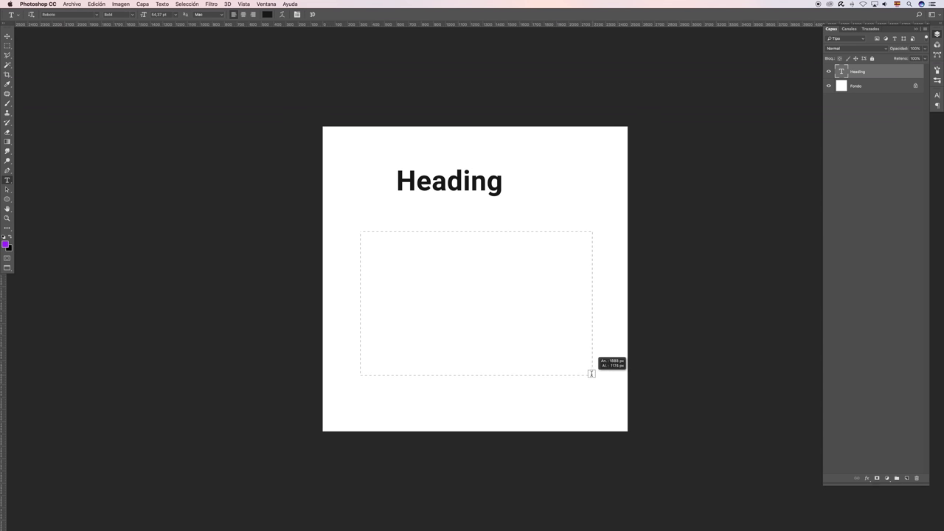
drag(592, 374, 590, 375)
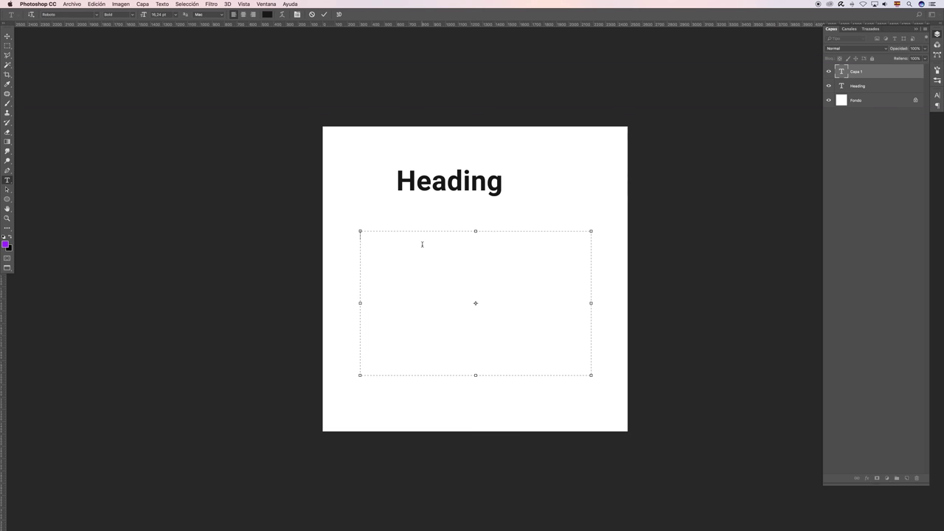
Type the Spanish body text, fix the extra space and capital Y, and commit it.
text(Este es )
text(el contenido  )
text(de la caja de te)
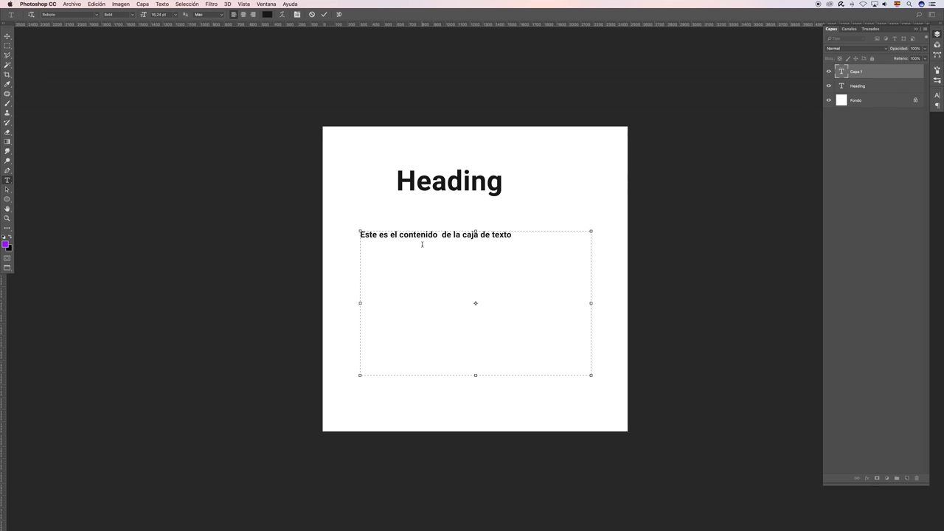
key(BackSpace)
text(podemos)
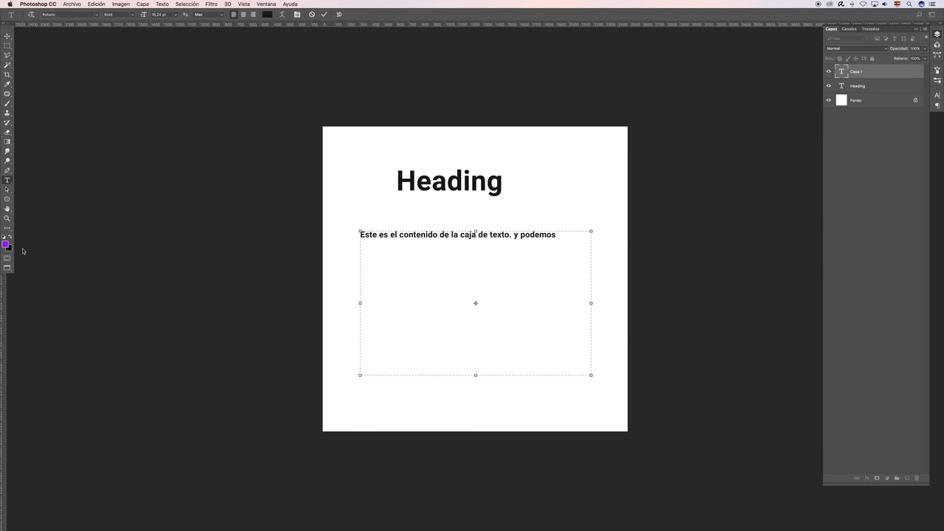
double_click(516, 232)
text(Y)
text(scr)
text(ment)
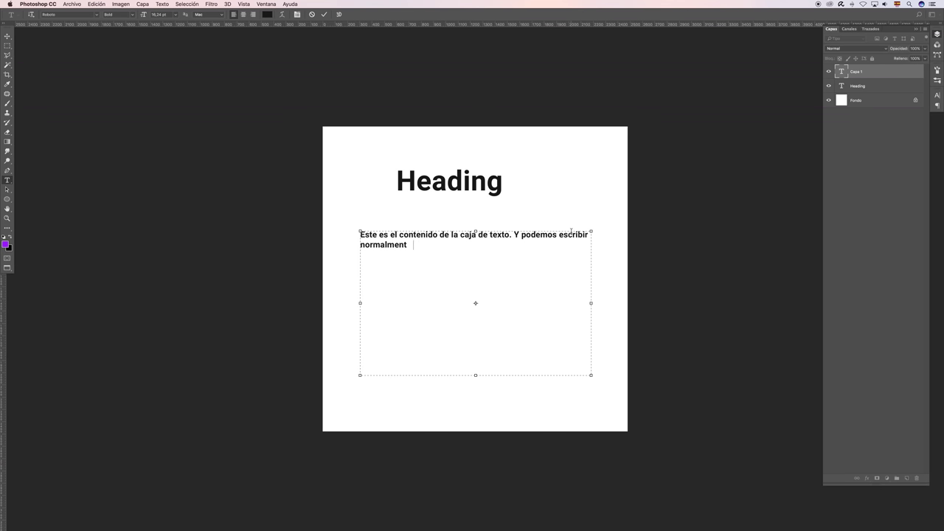
text(mo lo ha )
text(mos en cualquier otra aplicaci)
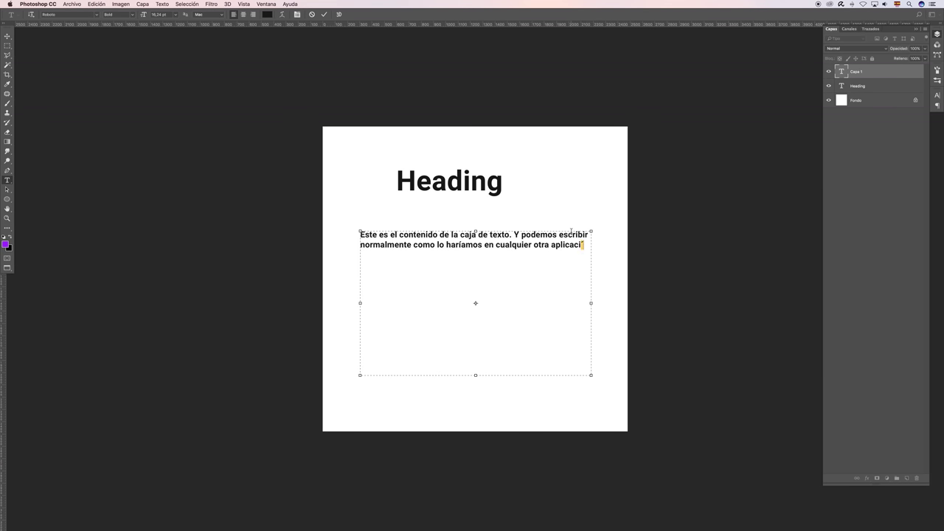
text(de trabajo c)
text(on texto.)
click(325, 15)
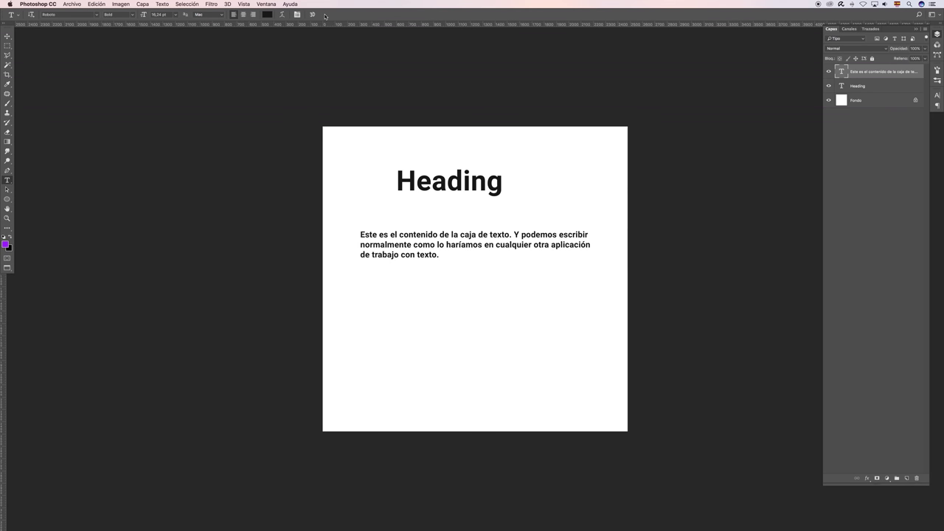
Activate the Heading layer and select the word Heading on the canvas.
click(846, 89)
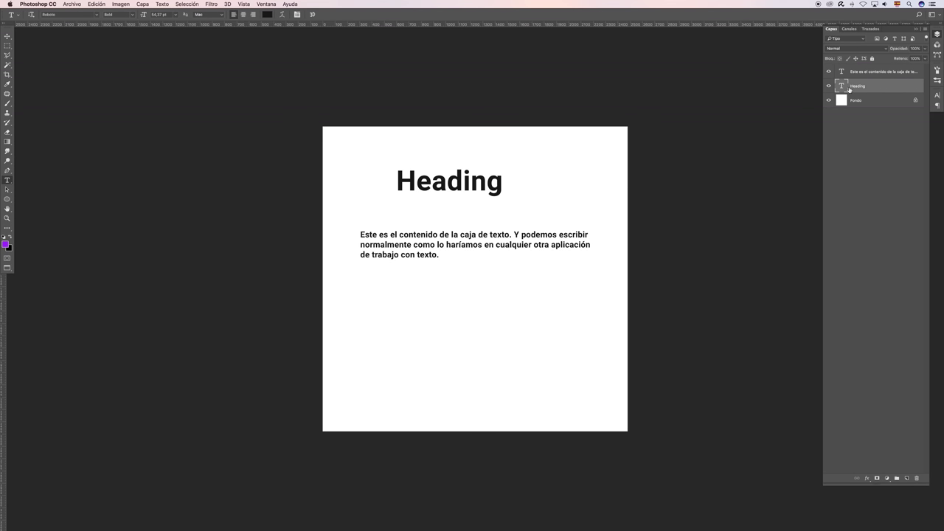
drag(417, 180, 487, 182)
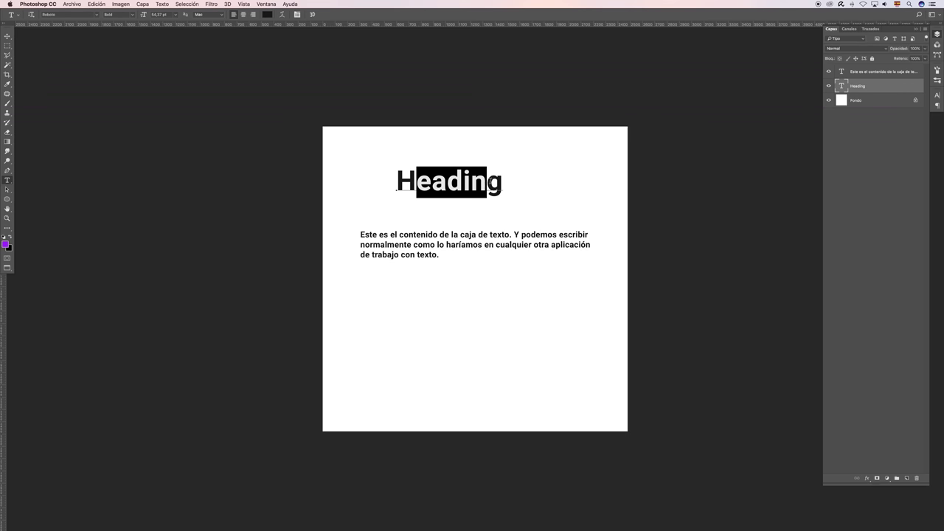
drag(406, 181, 527, 173)
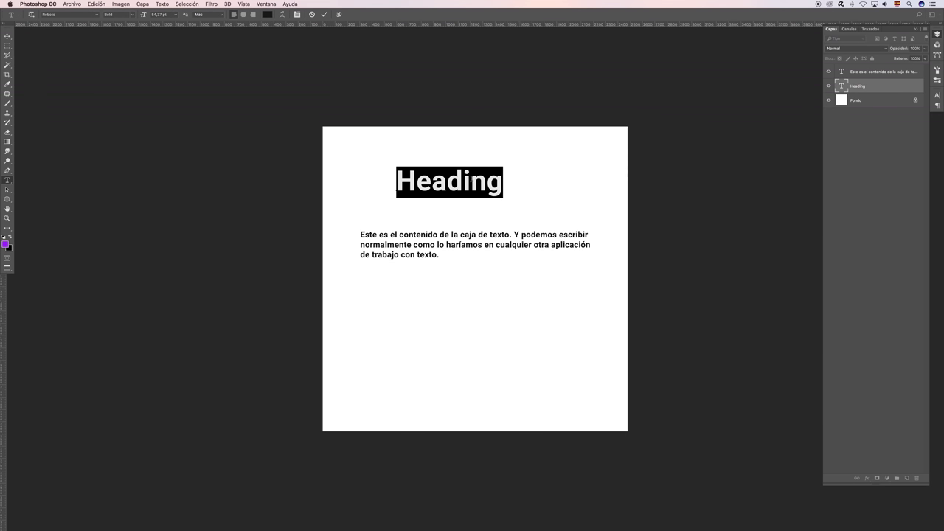
Trial-select paragraph text and narrow its box, then cancel the changes and end editing.
click(372, 236)
mouse_move(378, 235)
mouse_down()
mouse_move(432, 244)
mouse_move(433, 254)
mouse_up()
drag(372, 234, 403, 245)
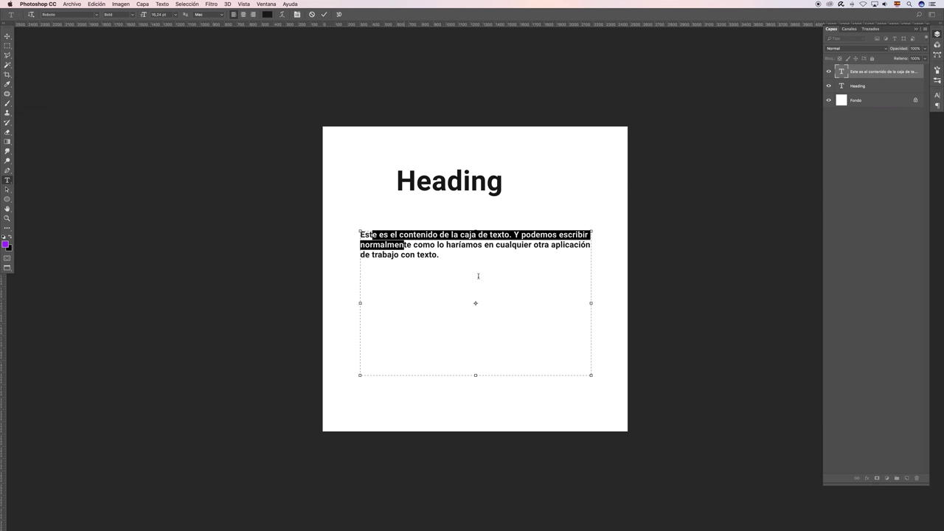
mouse_move(591, 375)
mouse_down()
mouse_move(505, 346)
mouse_move(617, 307)
mouse_move(553, 310)
mouse_move(447, 354)
mouse_move(518, 376)
mouse_move(419, 377)
mouse_move(537, 352)
mouse_move(441, 359)
mouse_move(485, 361)
mouse_up()
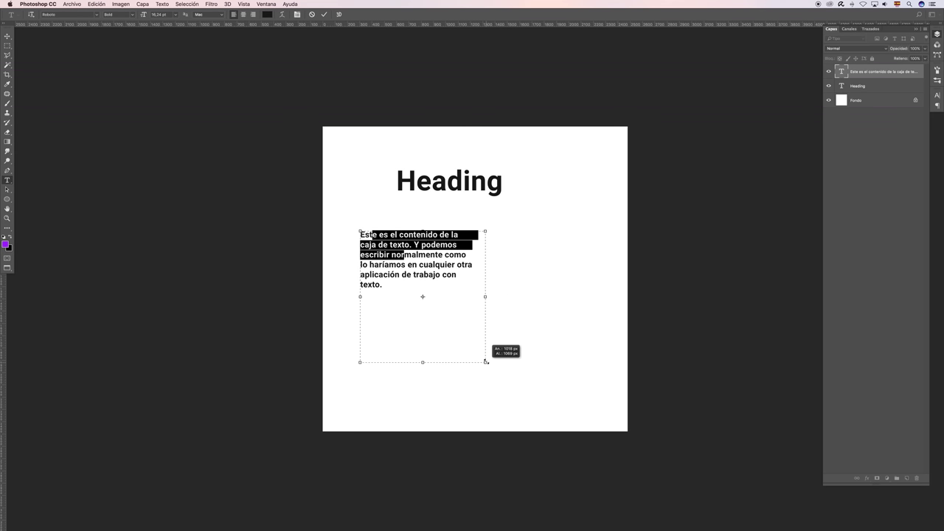
click(312, 15)
drag(417, 182, 463, 182)
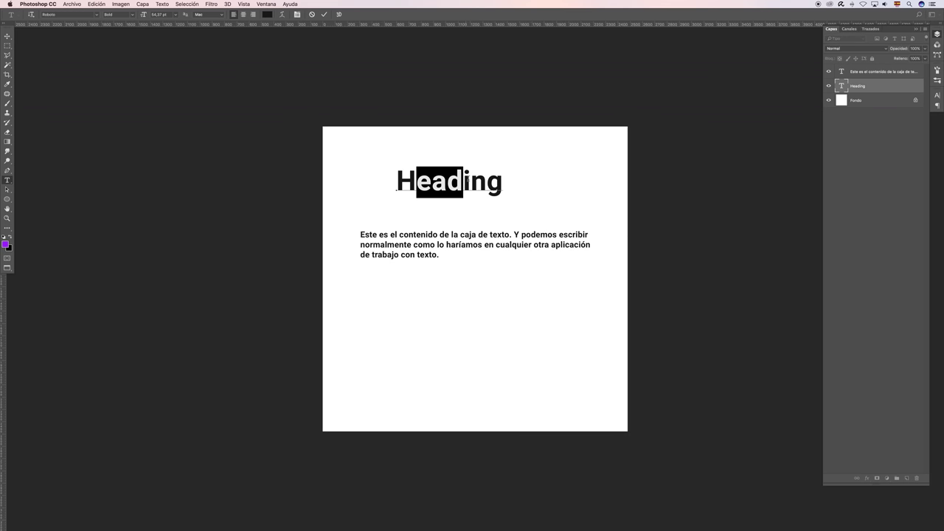
click(312, 14)
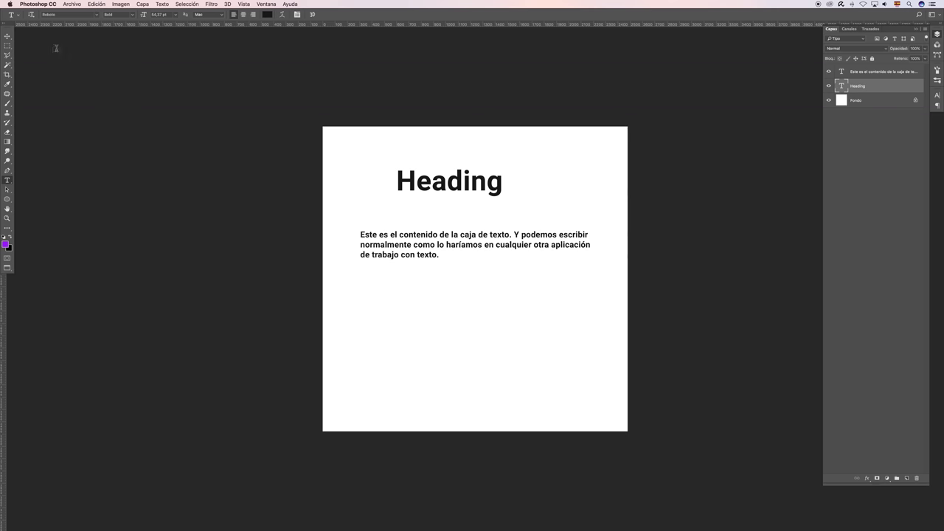
key(ctrl+t)
drag(499, 198, 416, 228)
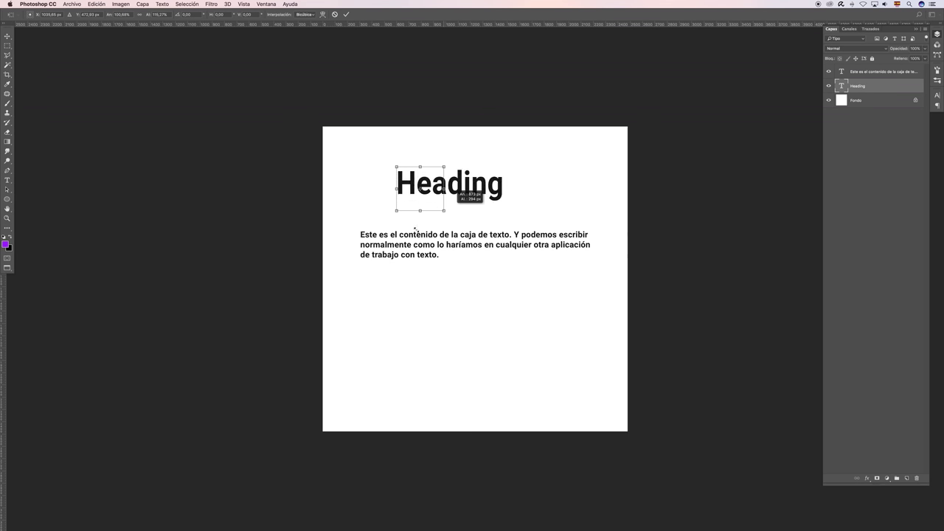
drag(416, 229, 533, 212)
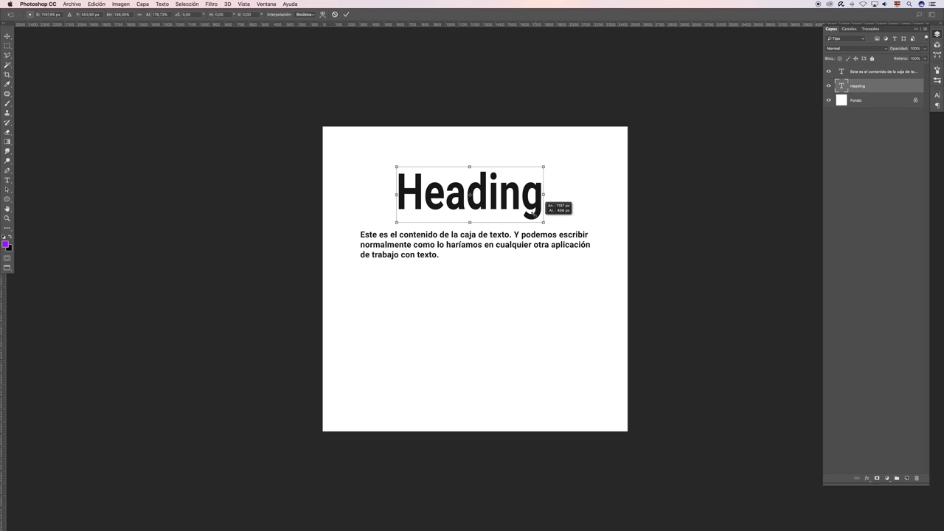
click(334, 14)
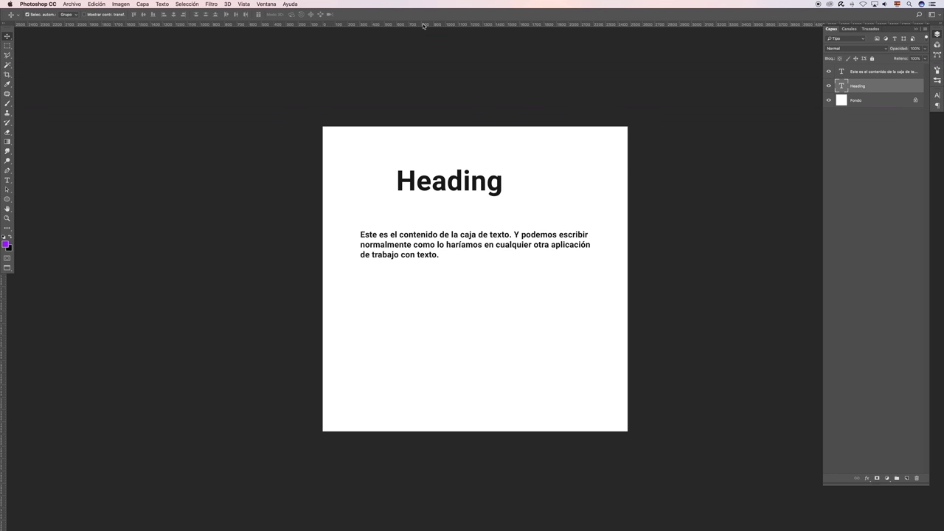